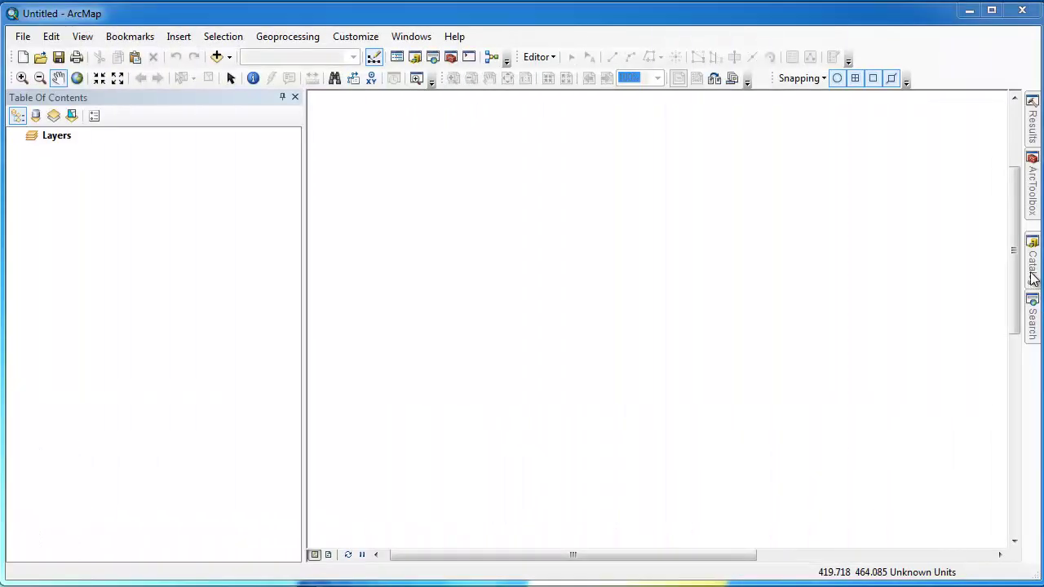
From the Catalog, view WorldView2.img's raster properties down to its Vermont State Plane spatial reference.
left_click(1032, 279)
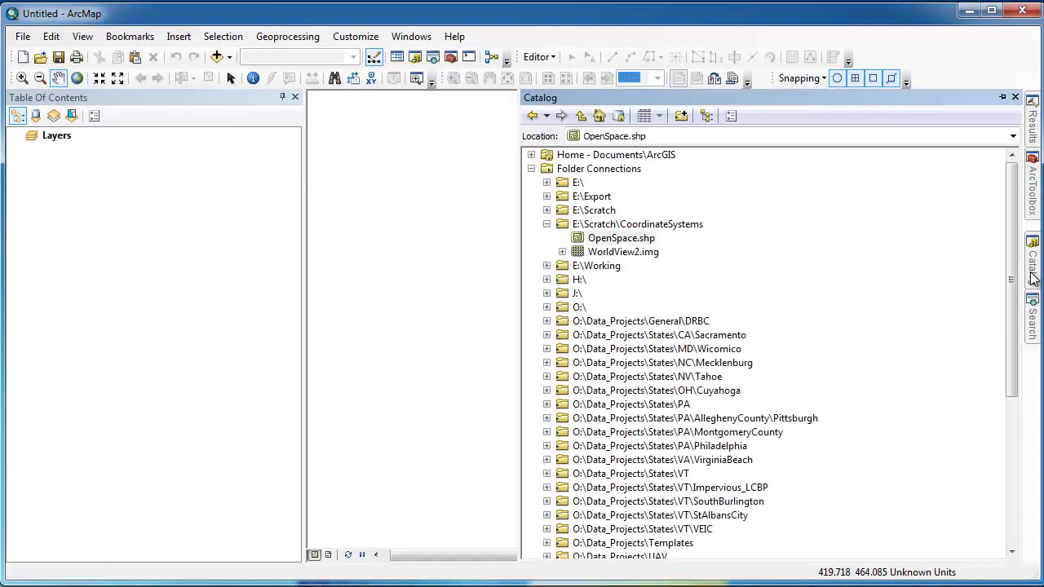
left_click(632, 256)
right_click(632, 255)
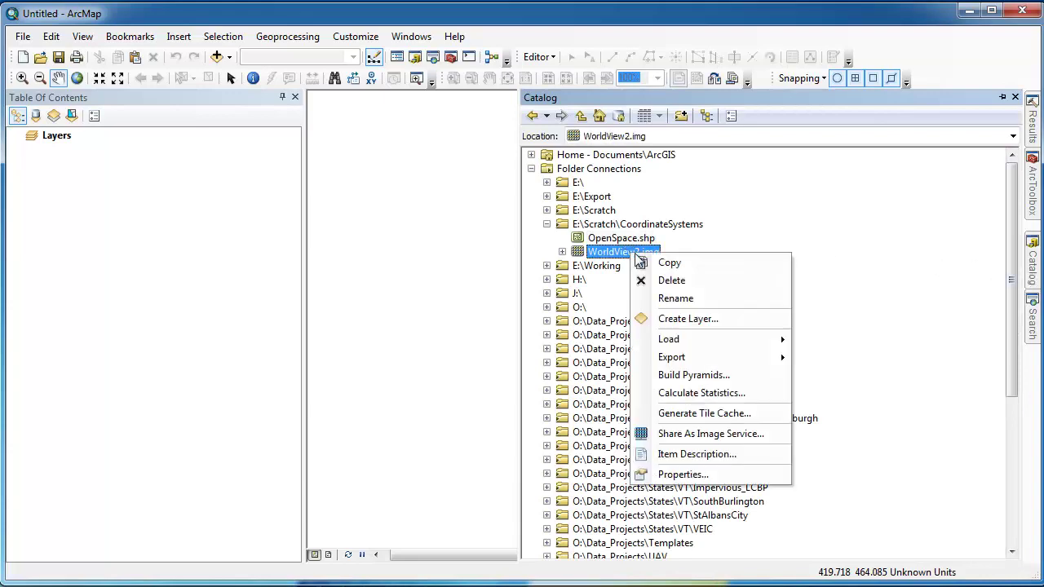
left_click(677, 476)
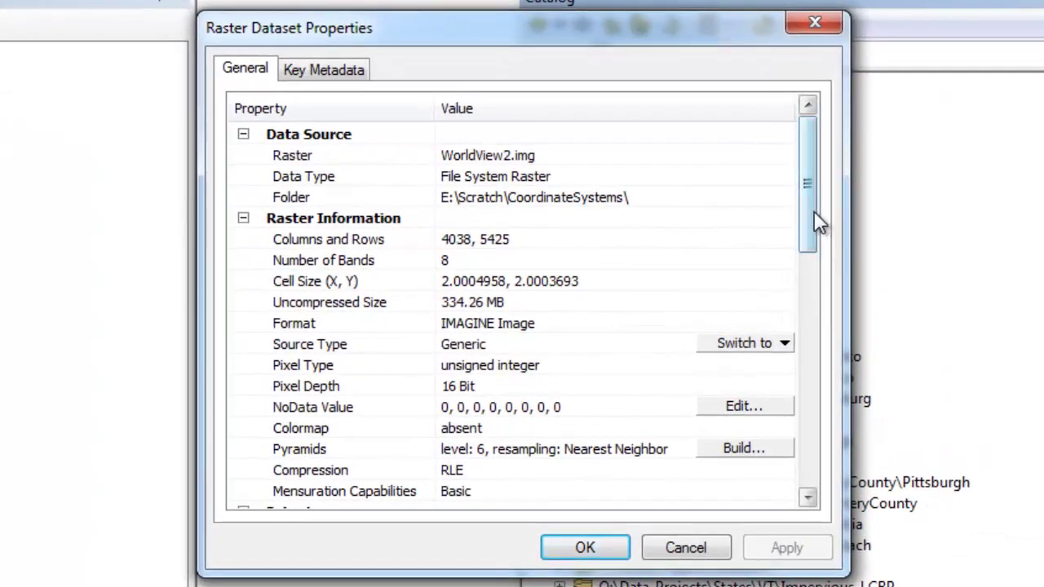
left_click_drag(813, 218, 791, 362)
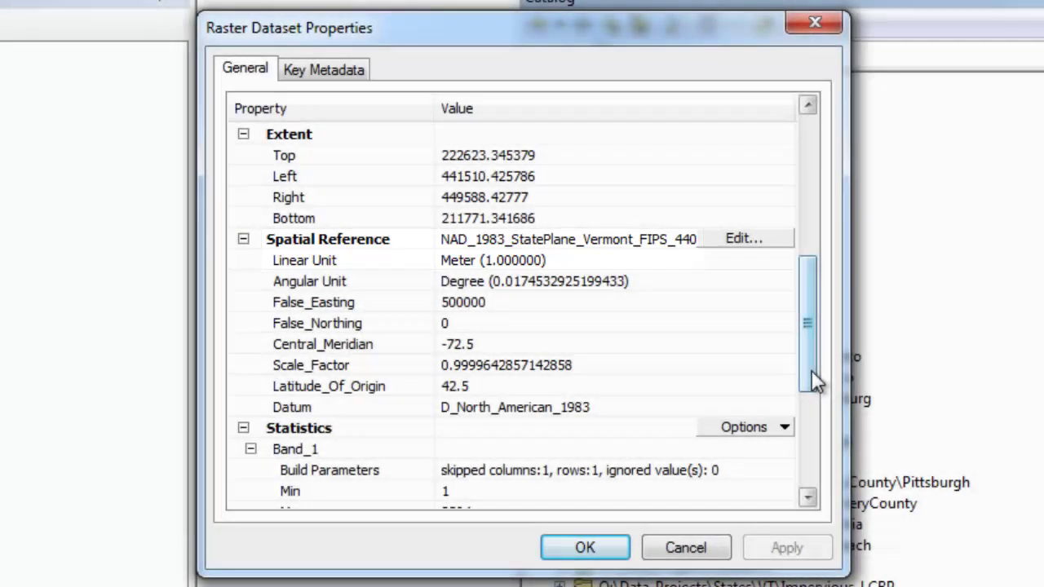
left_click_drag(812, 370, 807, 267)
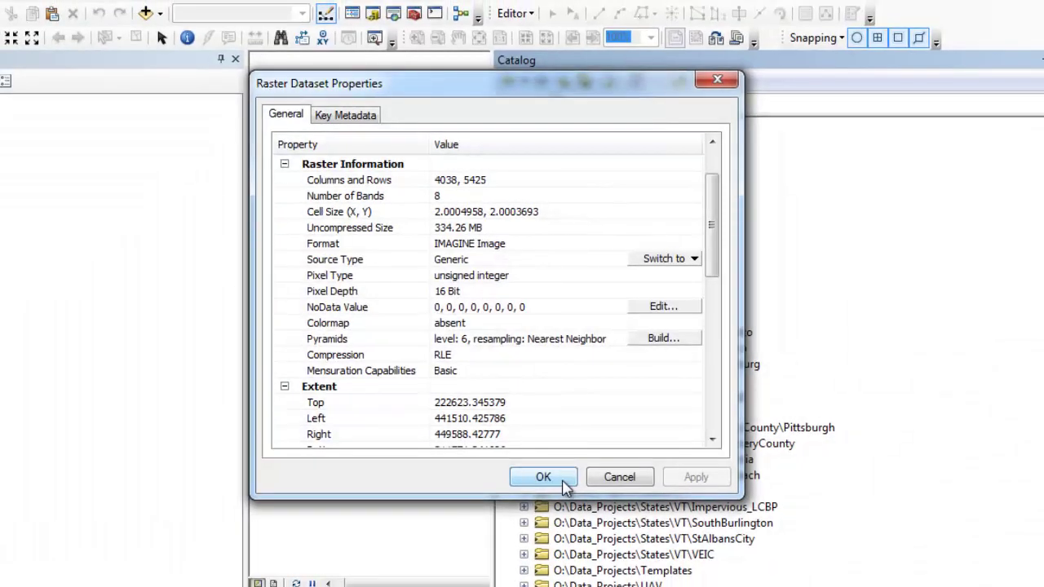
Check OpenSpace.shp's XY Coordinate System in its properties, finding it Unknown, and close without changes.
left_click(610, 552)
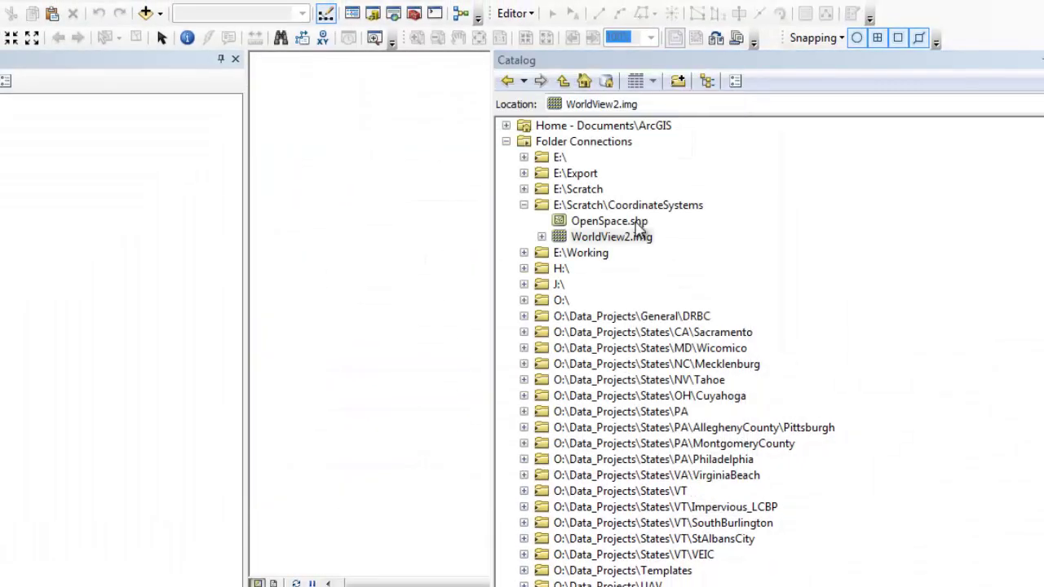
right_click(637, 221)
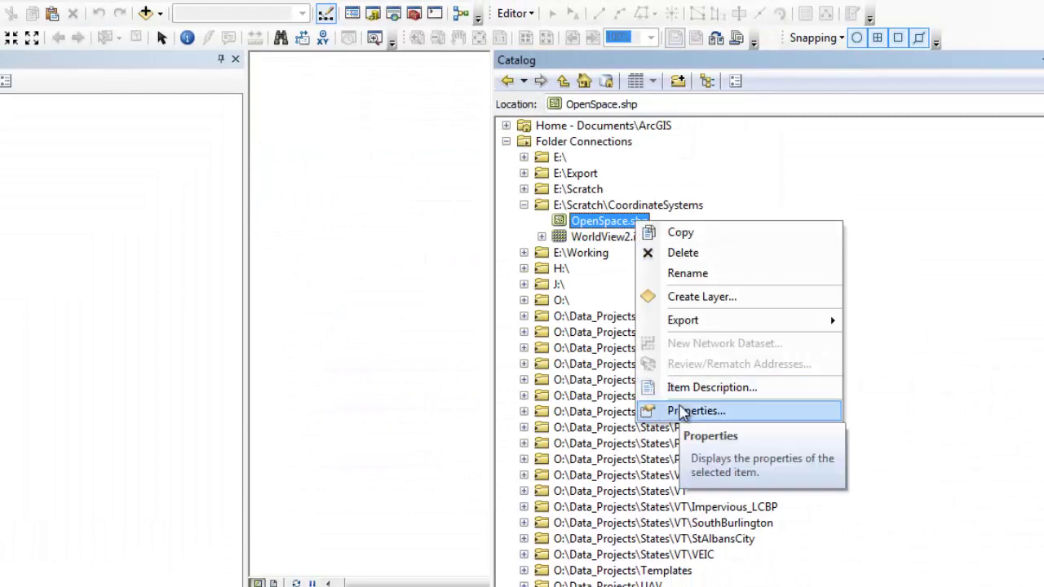
left_click(681, 411)
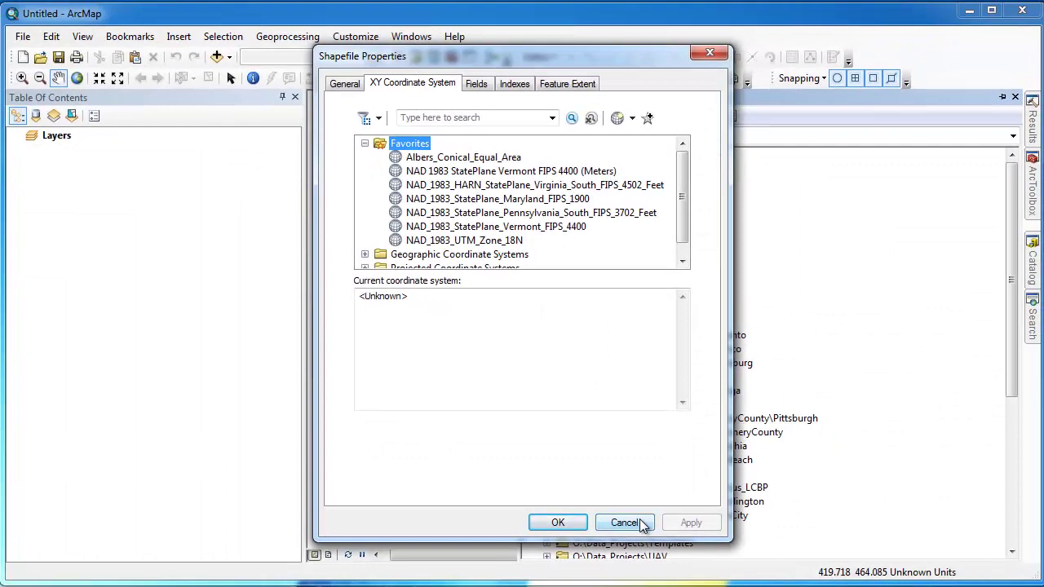
left_click(624, 523)
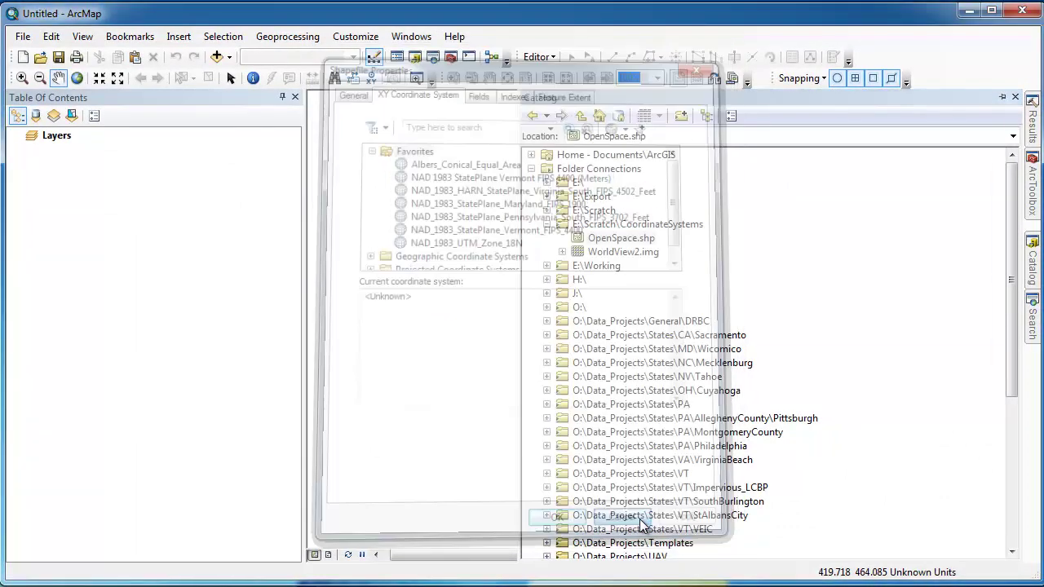
Add WorldView2.img to the map and symbolize it as RGB Band_7, Band_5, Band_3.
left_click_drag(642, 254, 461, 252)
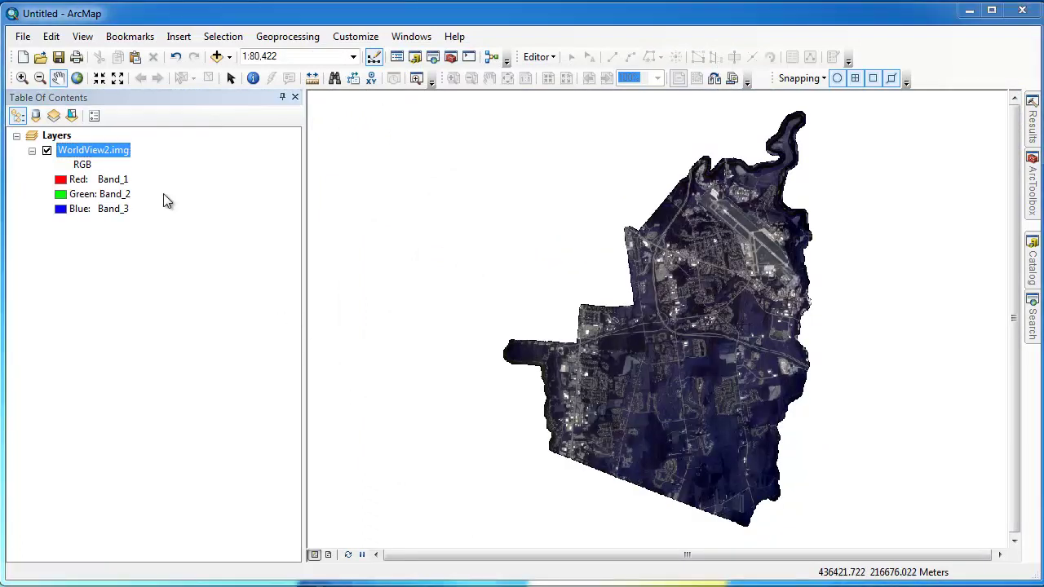
right_click(107, 153)
left_click(163, 391)
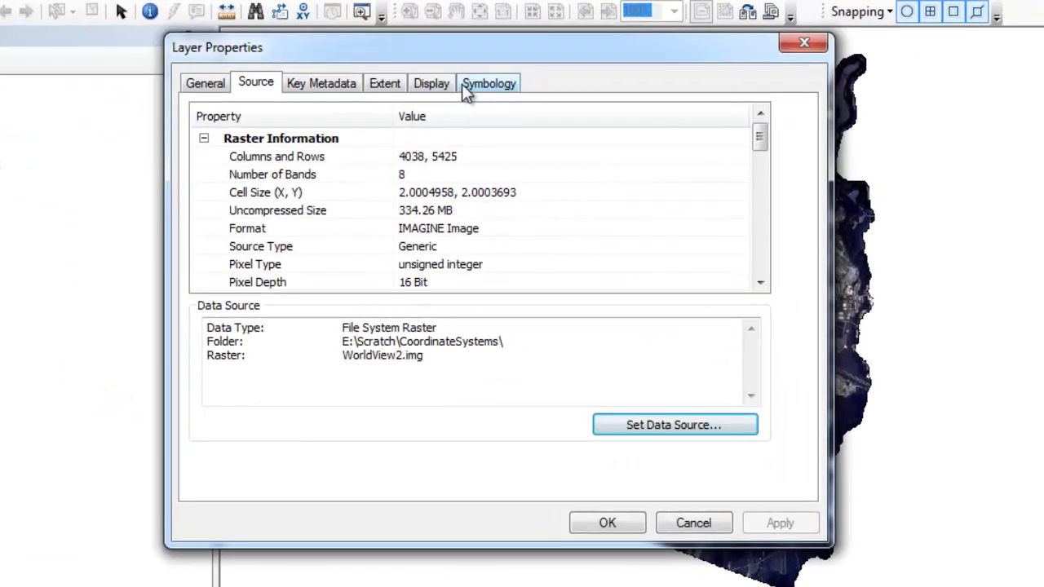
left_click(466, 88)
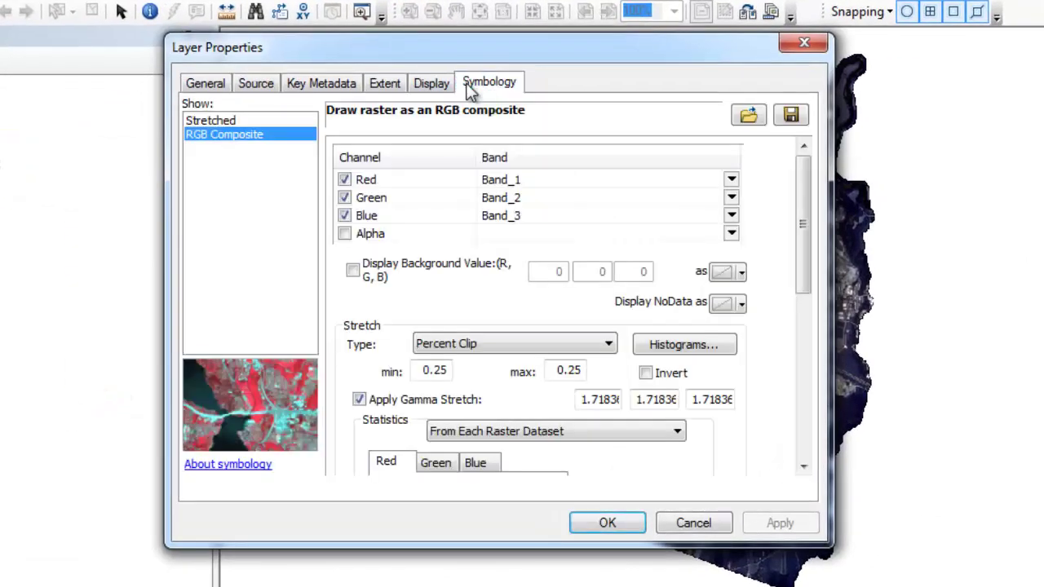
left_click(732, 180)
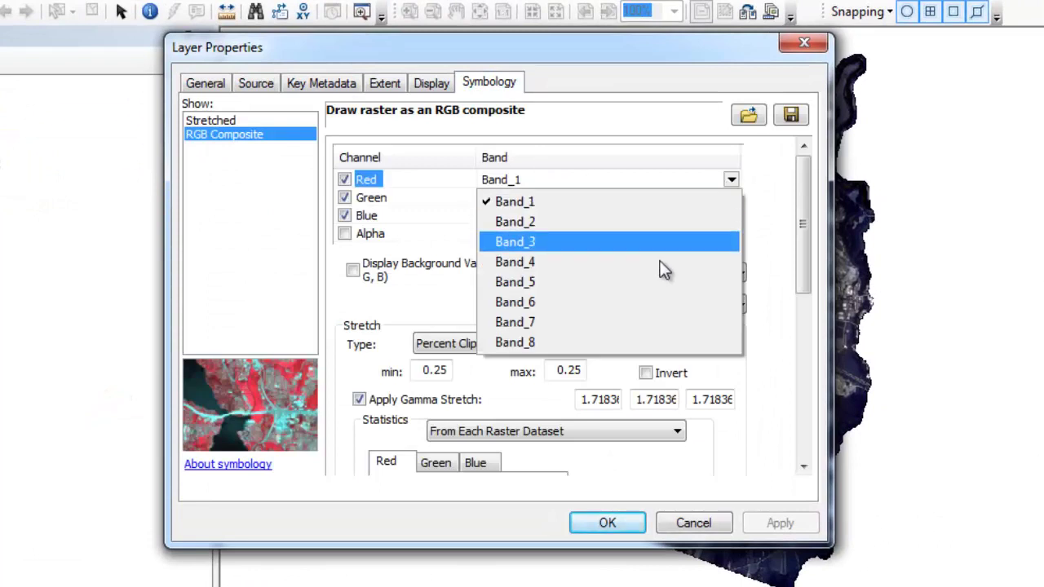
left_click(643, 324)
left_click(731, 197)
left_click(662, 302)
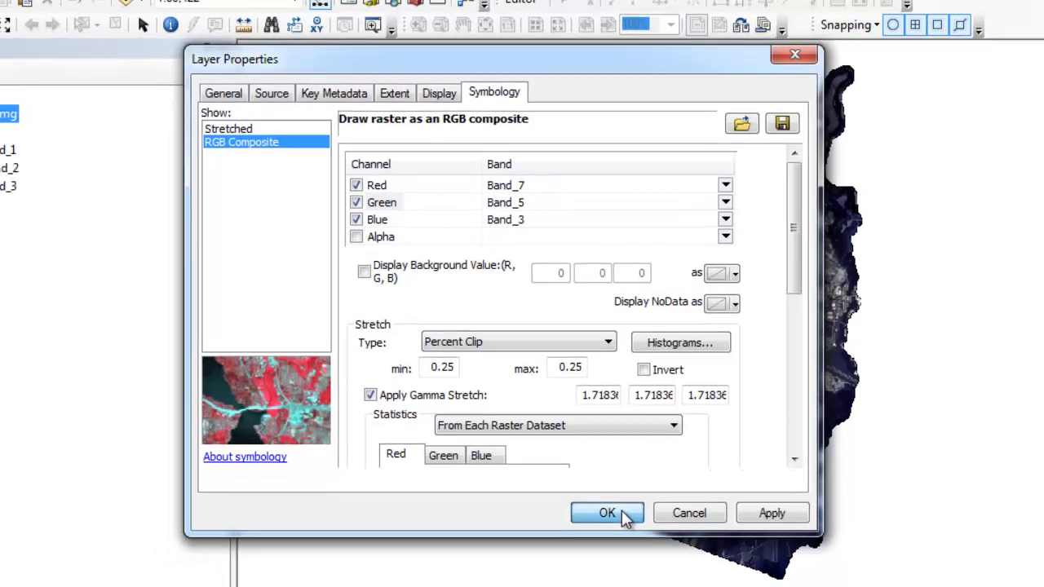
left_click(616, 521)
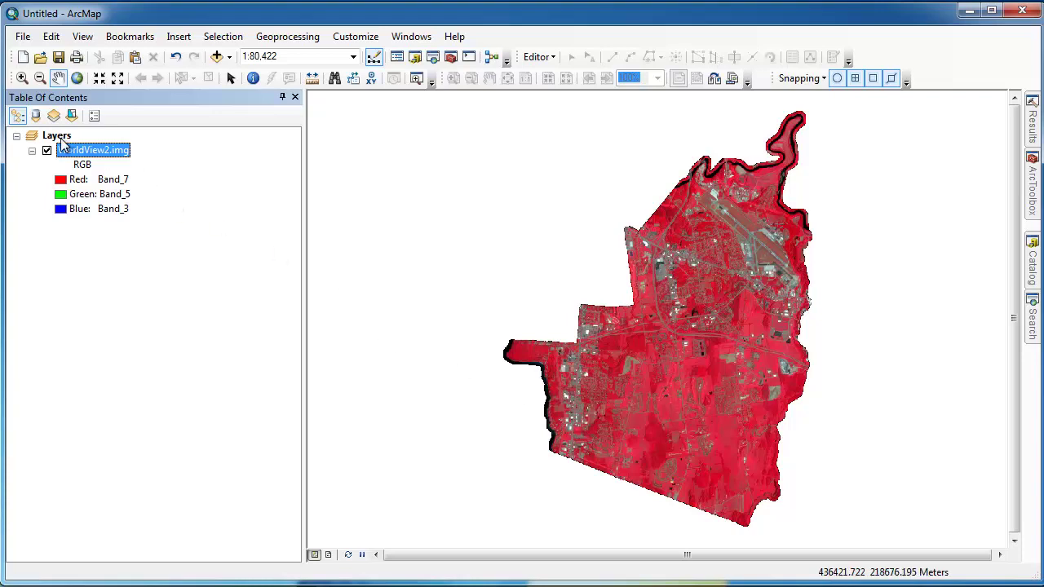
right_click(61, 139)
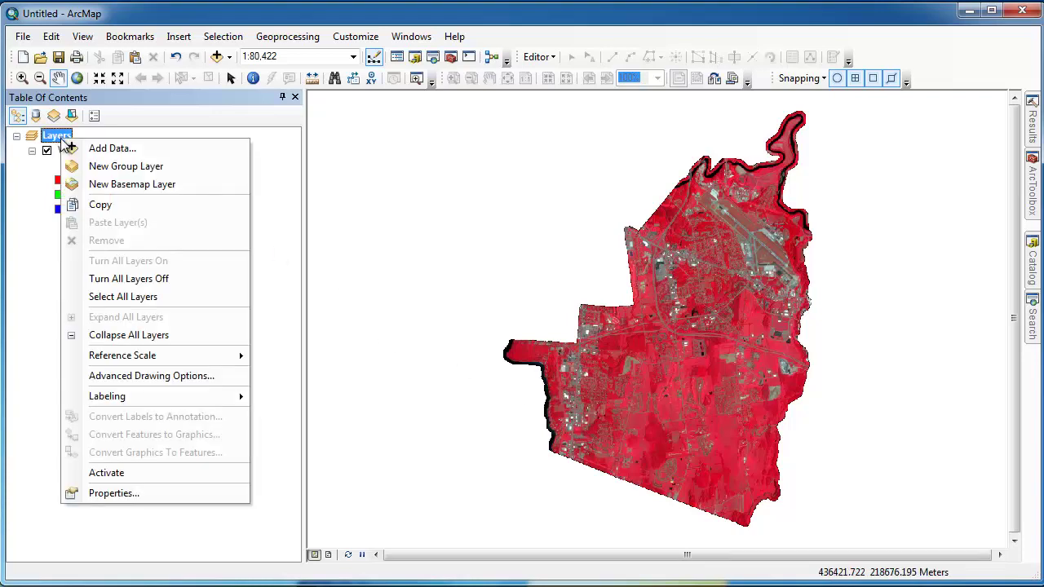
left_click(129, 493)
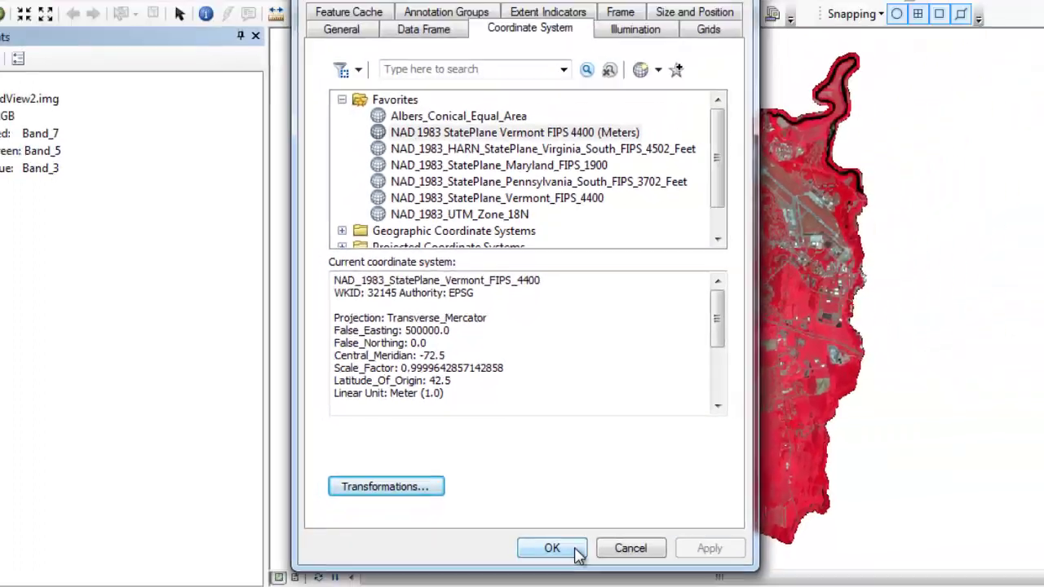
left_click(554, 544)
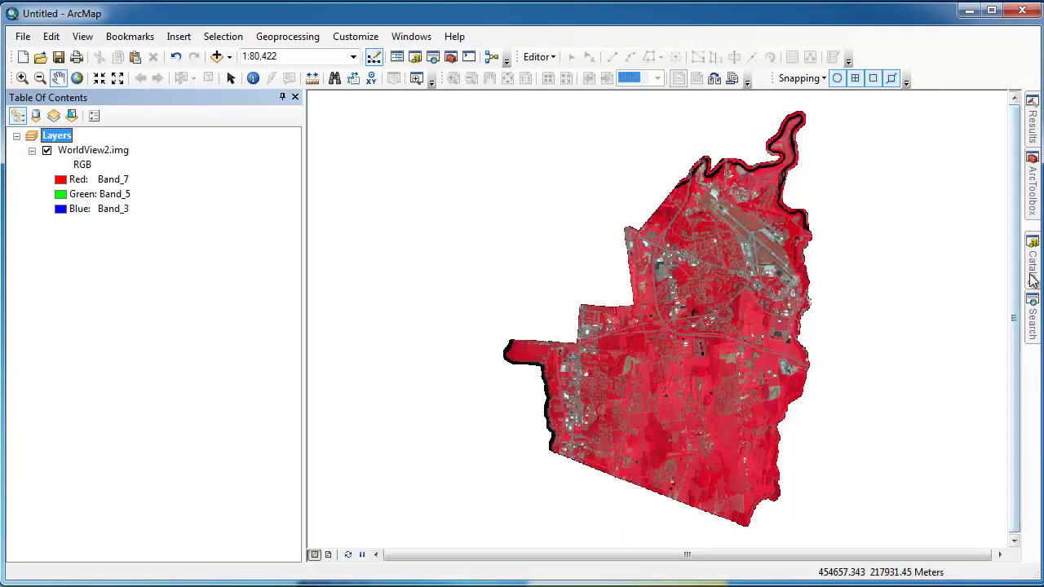
Drag OpenSpace.shp from the Catalog into the map and accept the Unknown Spatial Reference warning.
mouse_move(1030, 262)
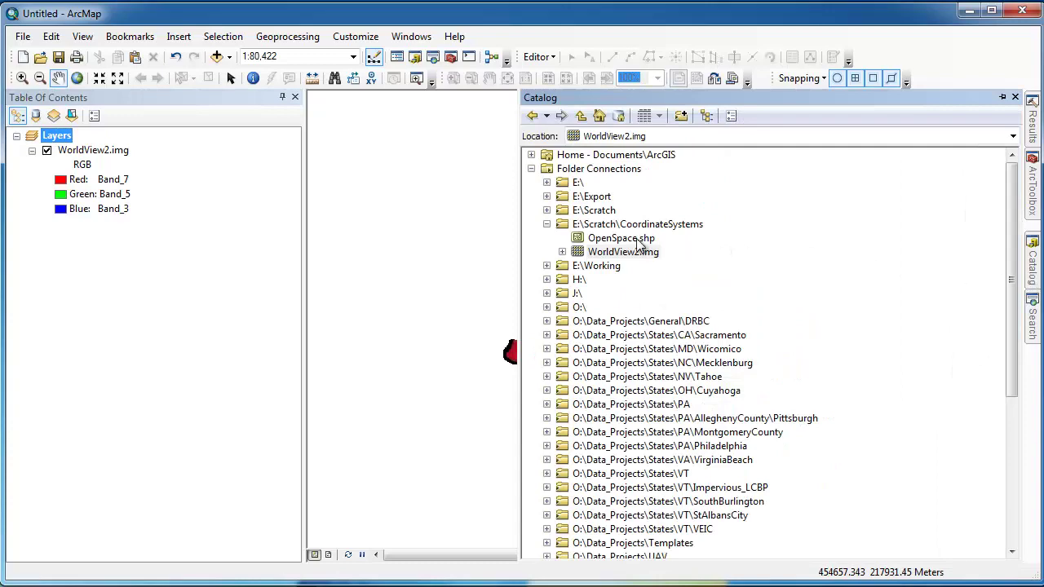
left_click_drag(620, 238, 478, 233)
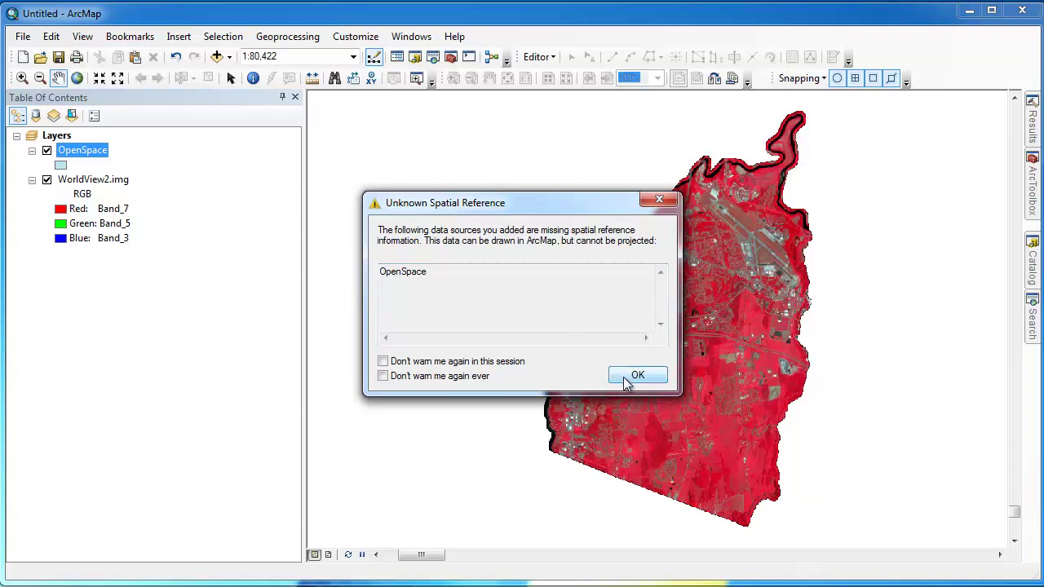
left_click(632, 377)
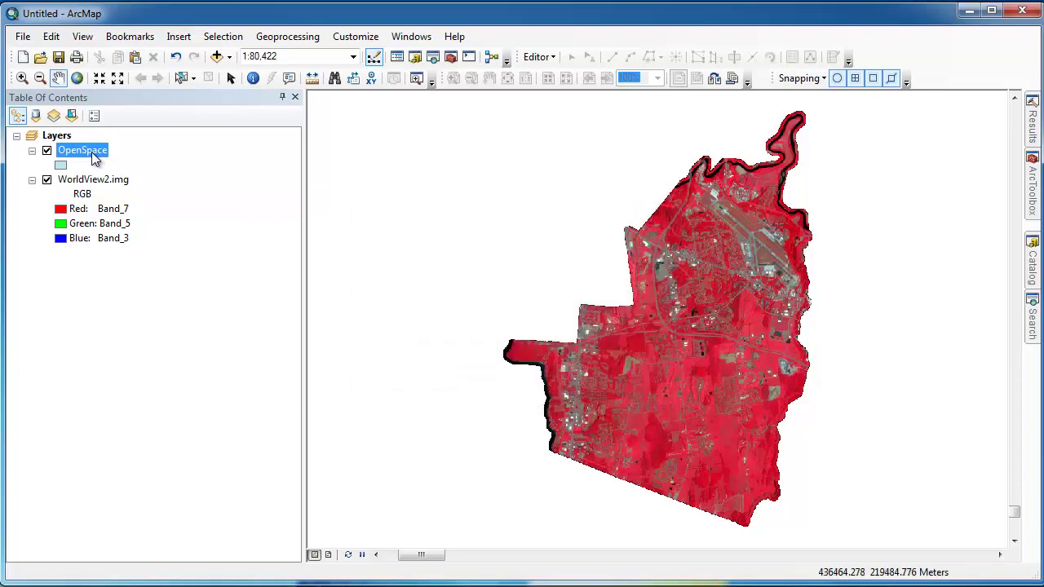
right_click(93, 152)
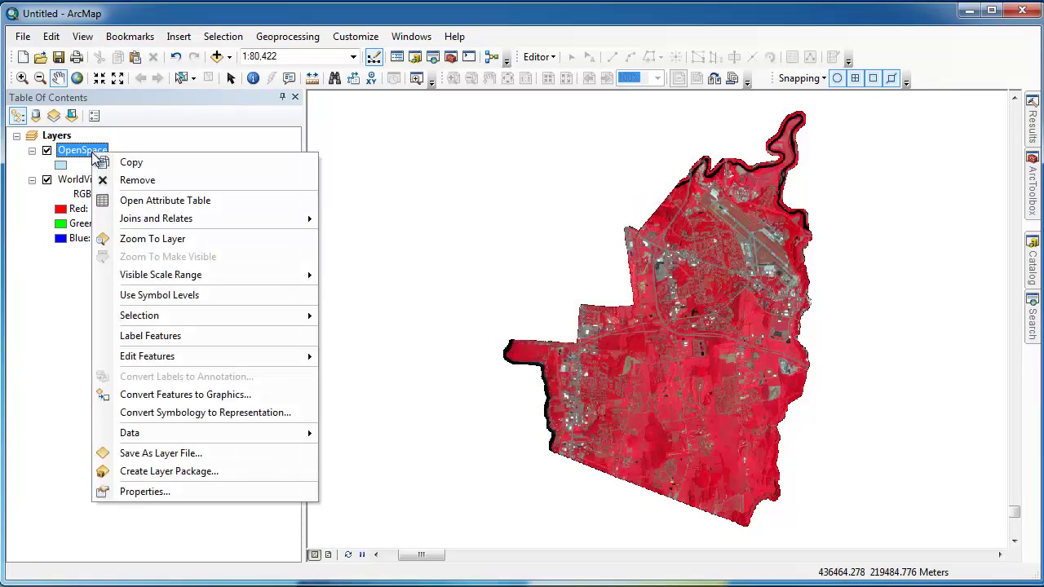
left_click(134, 238)
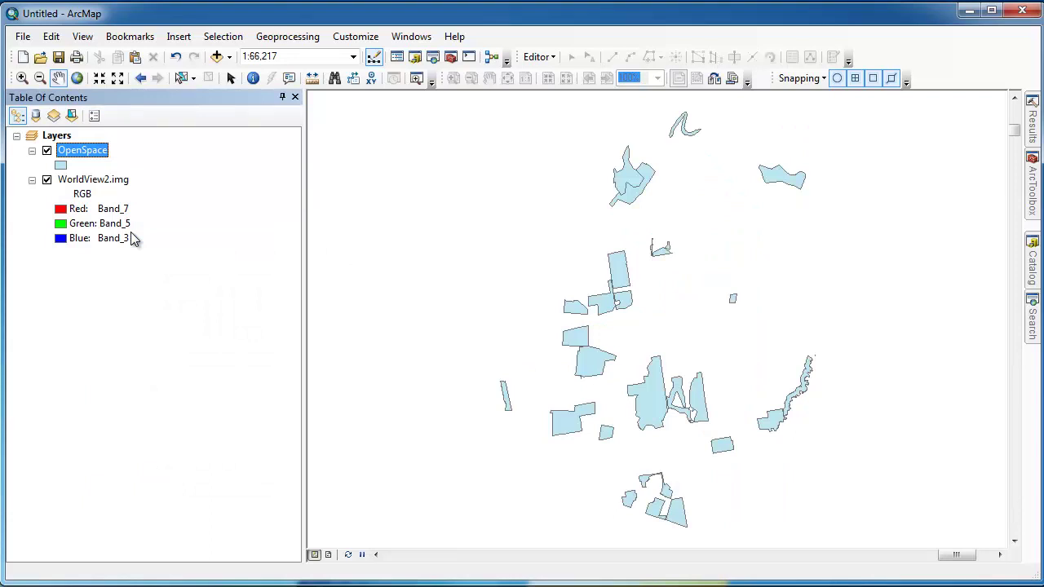
left_click(76, 78)
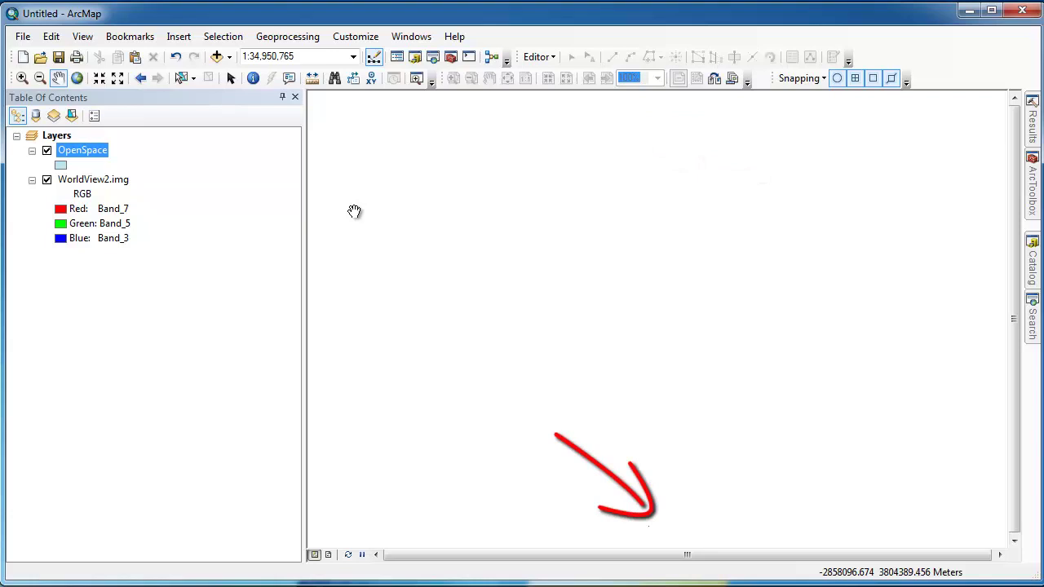
right_click(112, 183)
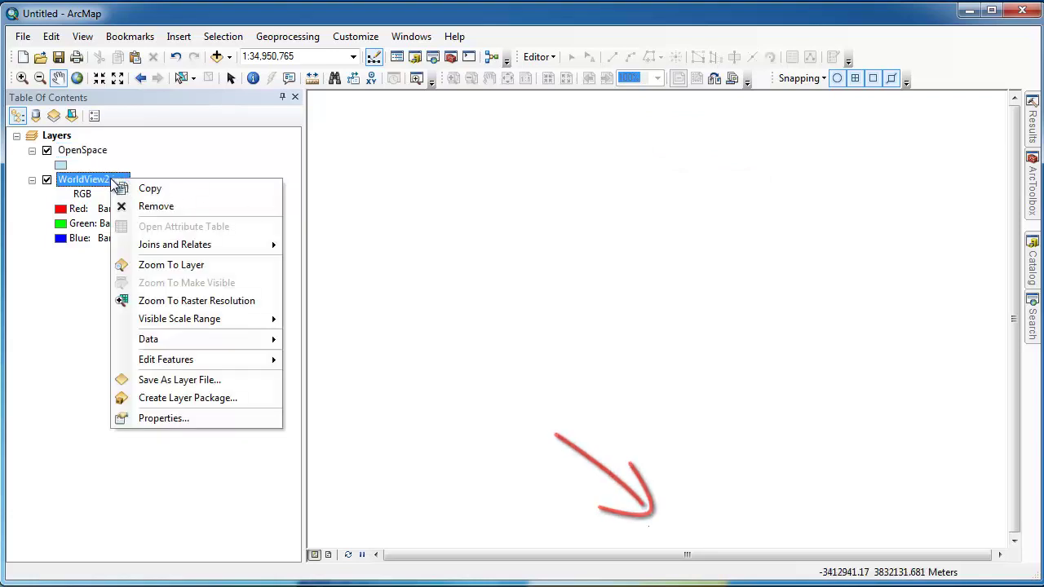
left_click(151, 265)
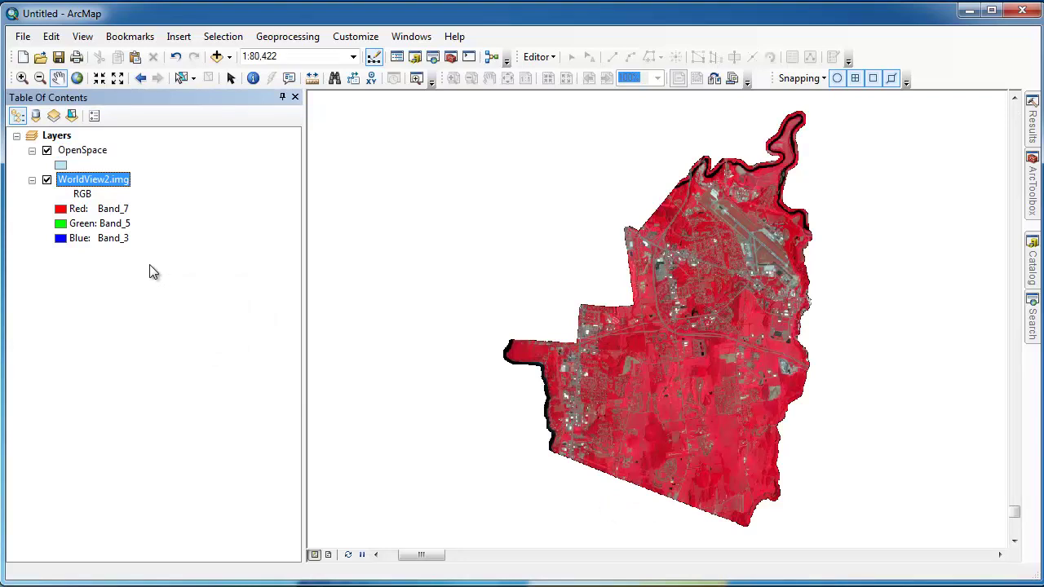
right_click(56, 136)
Set the data frame coordinate system to Projected > UTM > NAD 1983 UTM Zone 18N.
left_click(107, 487)
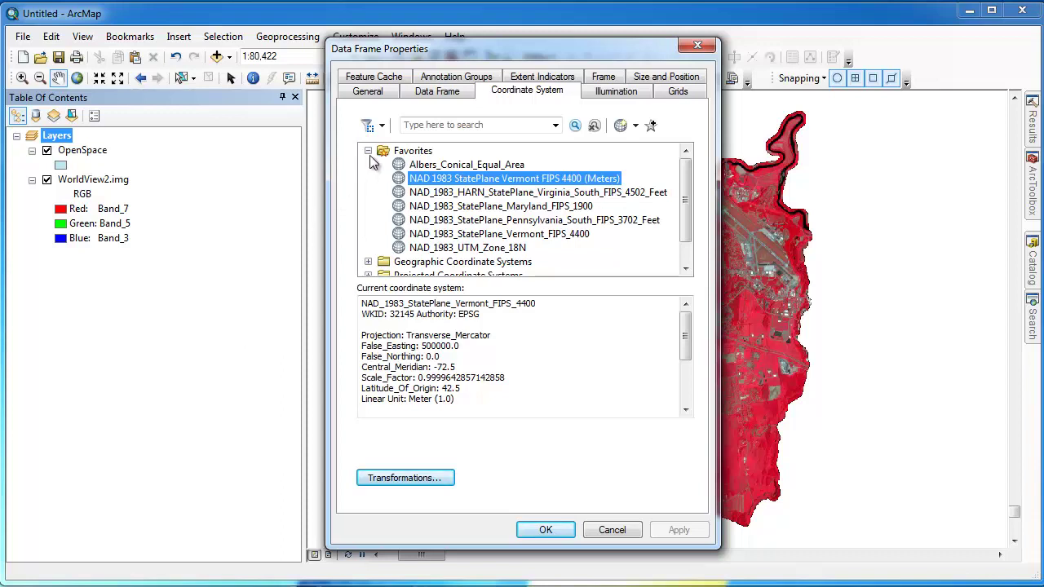
left_click(368, 151)
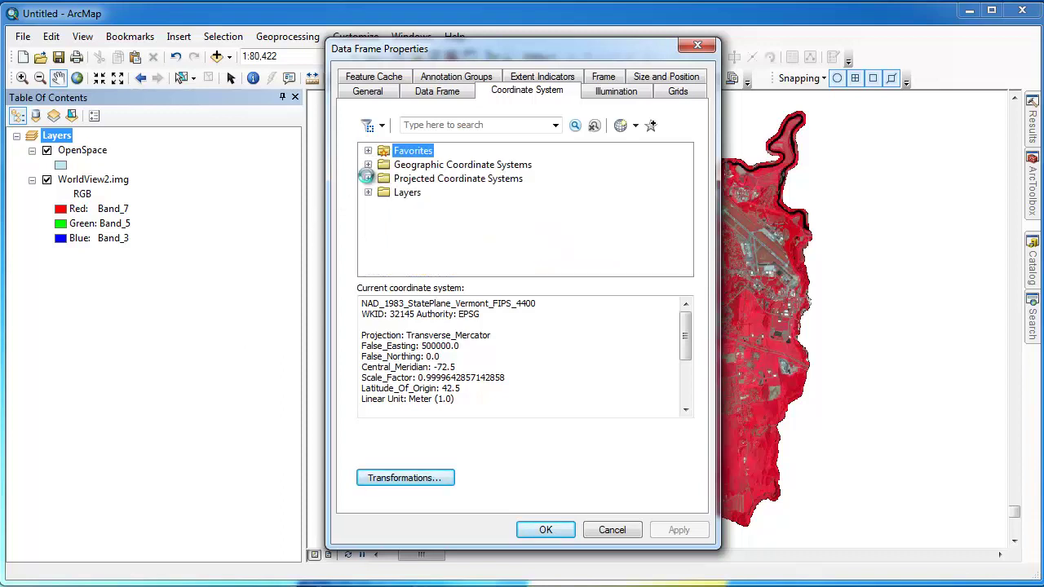
left_click(368, 177)
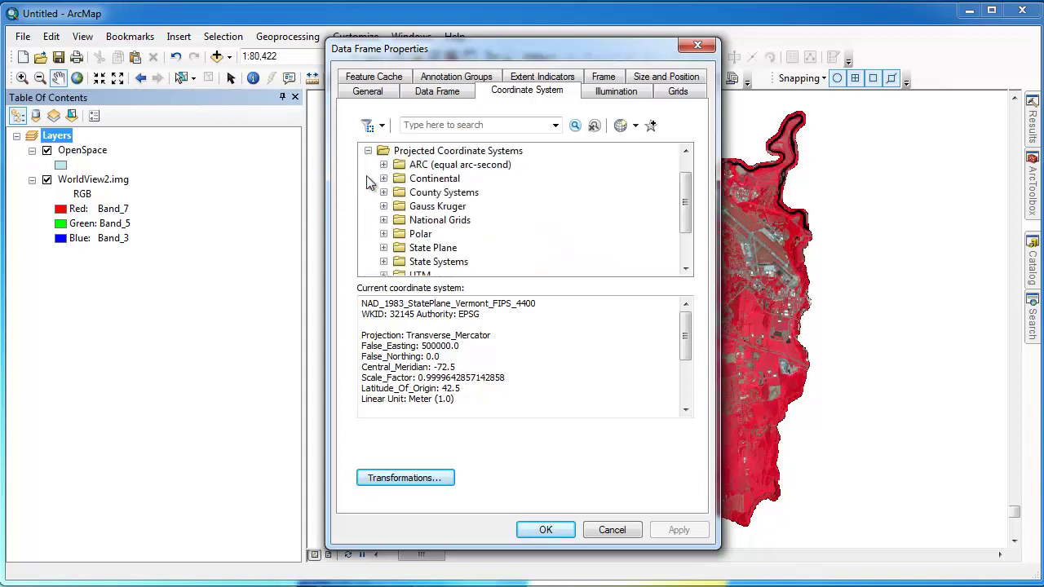
left_click(385, 275)
left_click(399, 262)
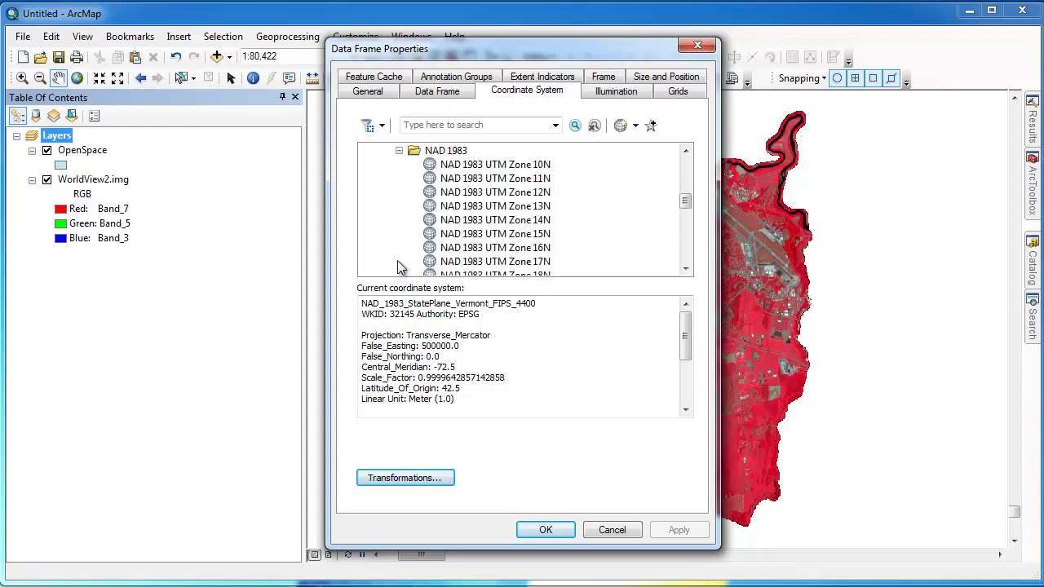
left_click(685, 268)
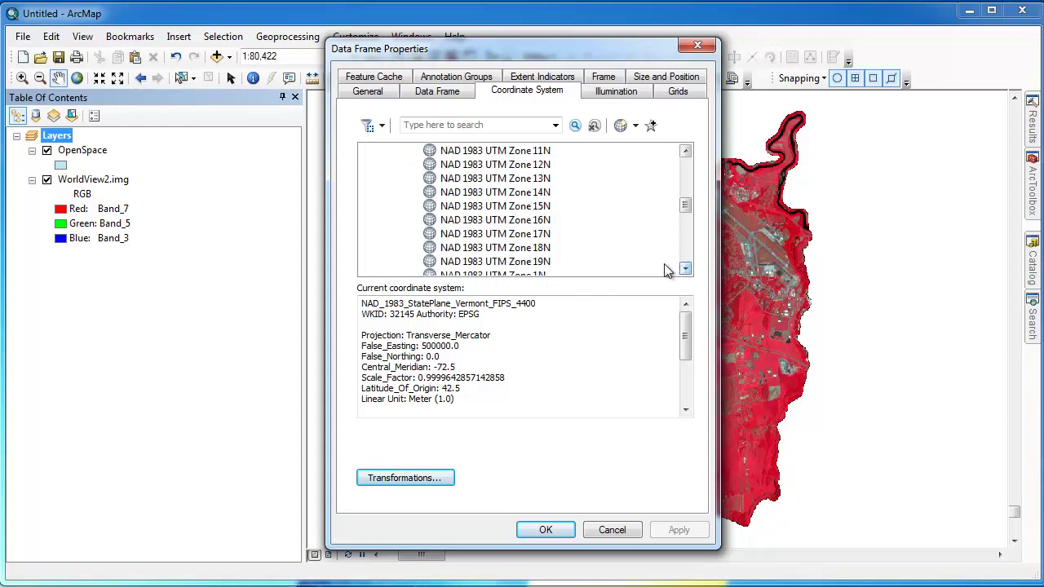
left_click(545, 248)
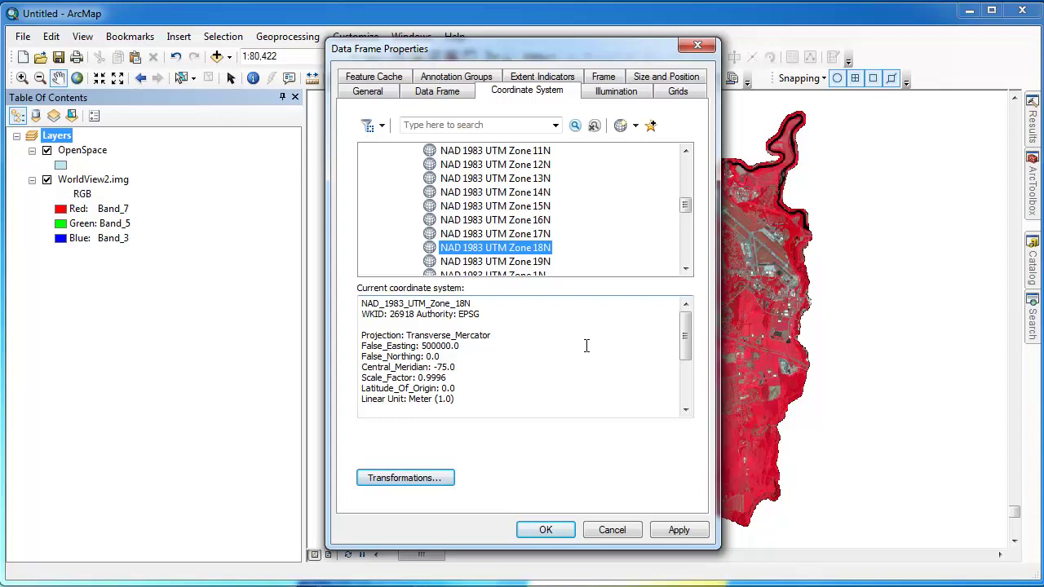
left_click(544, 530)
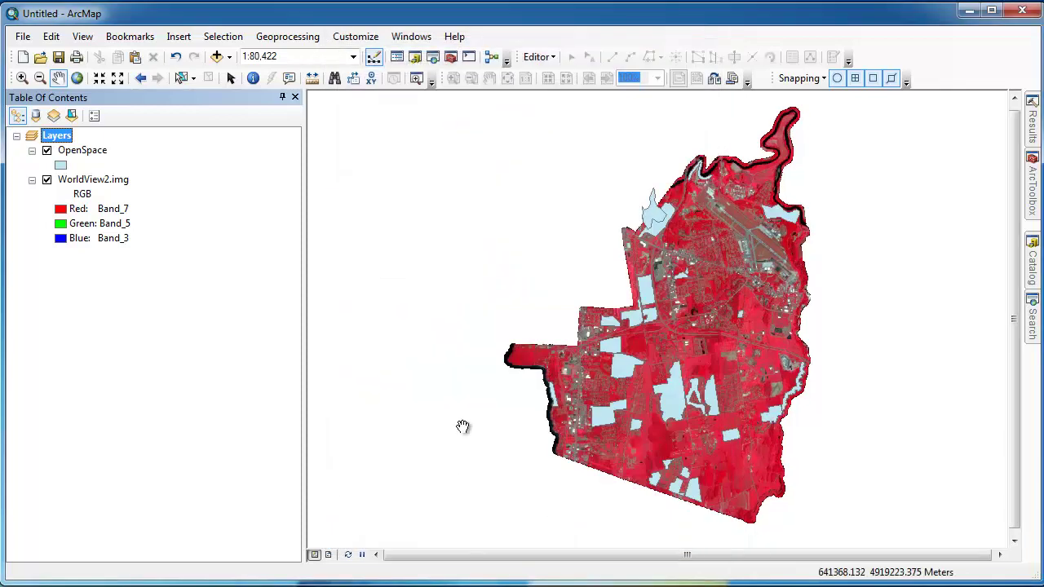
Toggle the OpenSpace layer off and on to check its overlay on the image.
left_click(47, 152)
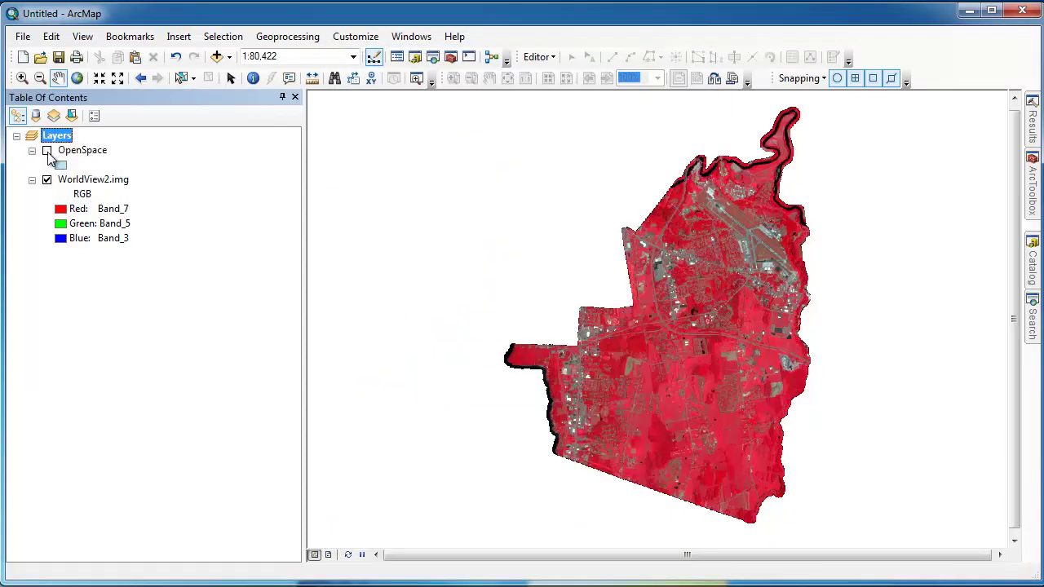
left_click(47, 152)
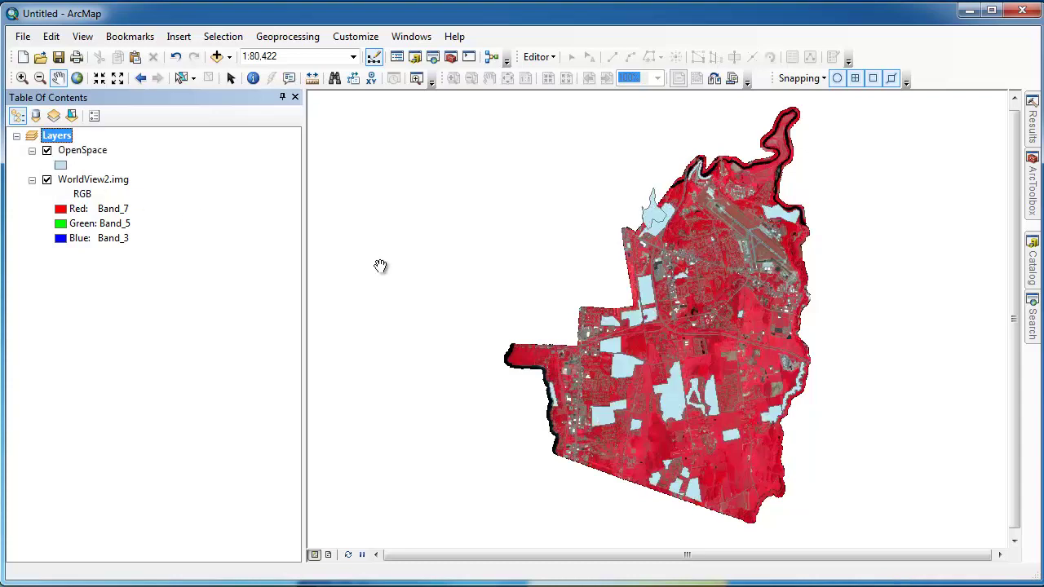
mouse_move(1032, 196)
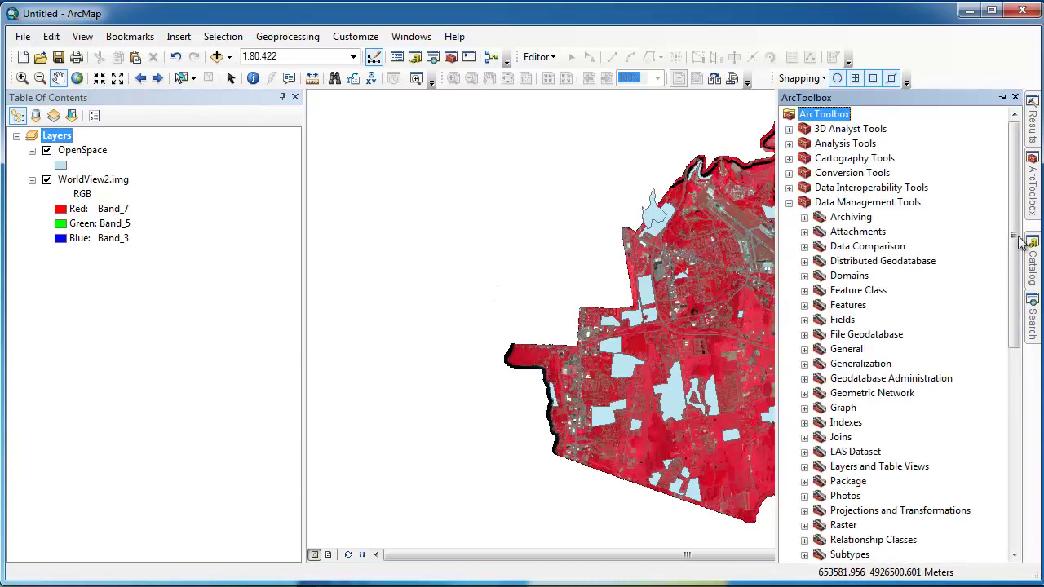
Run Define Projection on OpenSpace with NAD_1983_UTM_Zone_18N chosen from Favorites.
left_click_drag(1013, 260, 1009, 417)
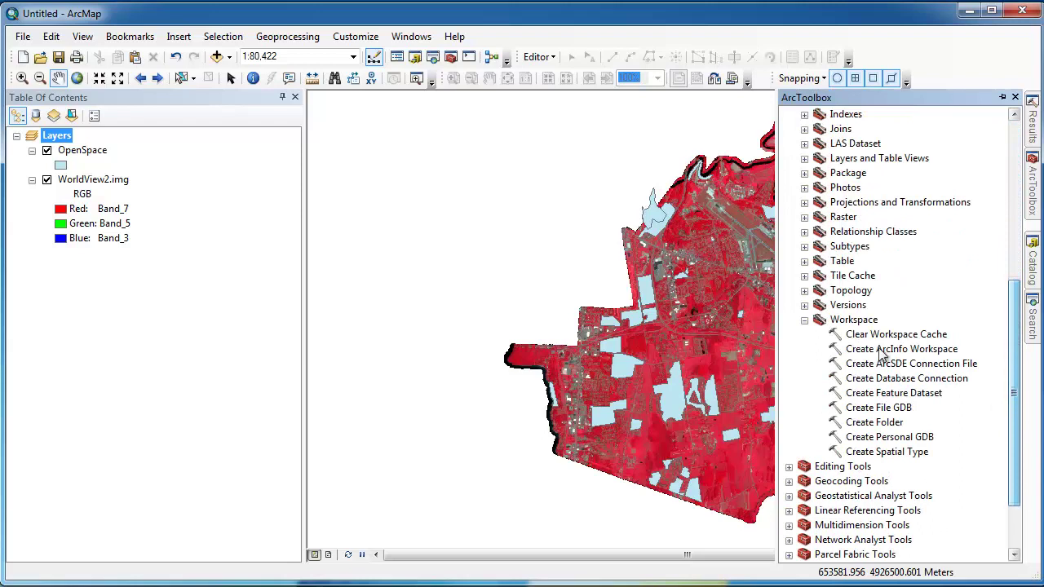
left_click(804, 203)
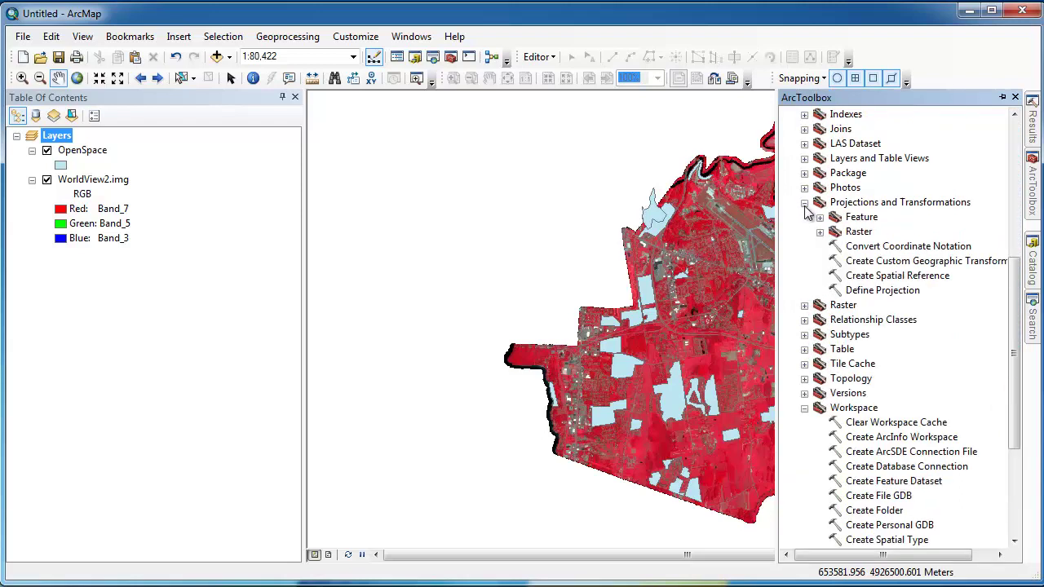
double_click(881, 290)
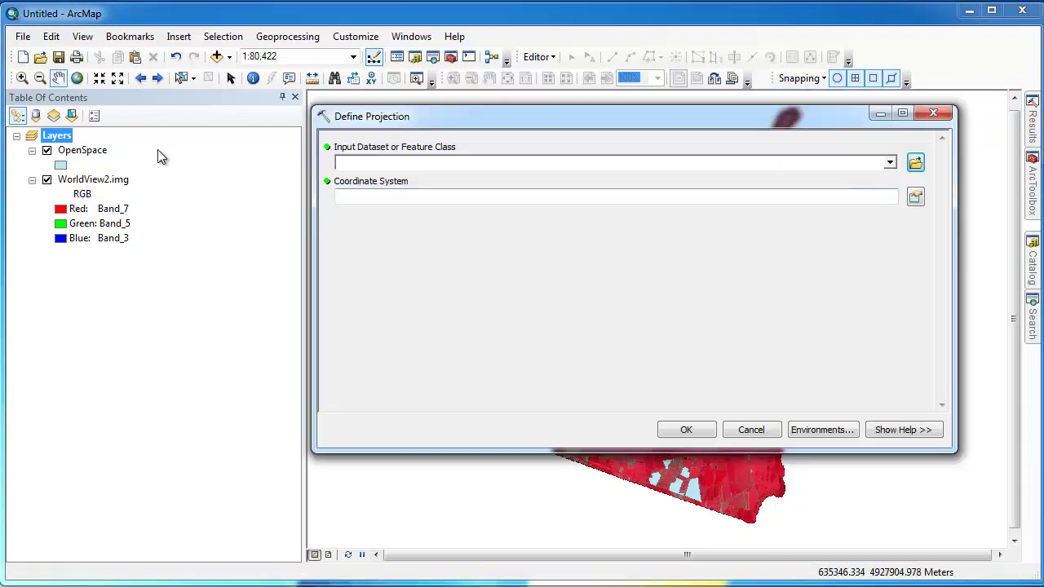
left_click_drag(85, 156, 350, 167)
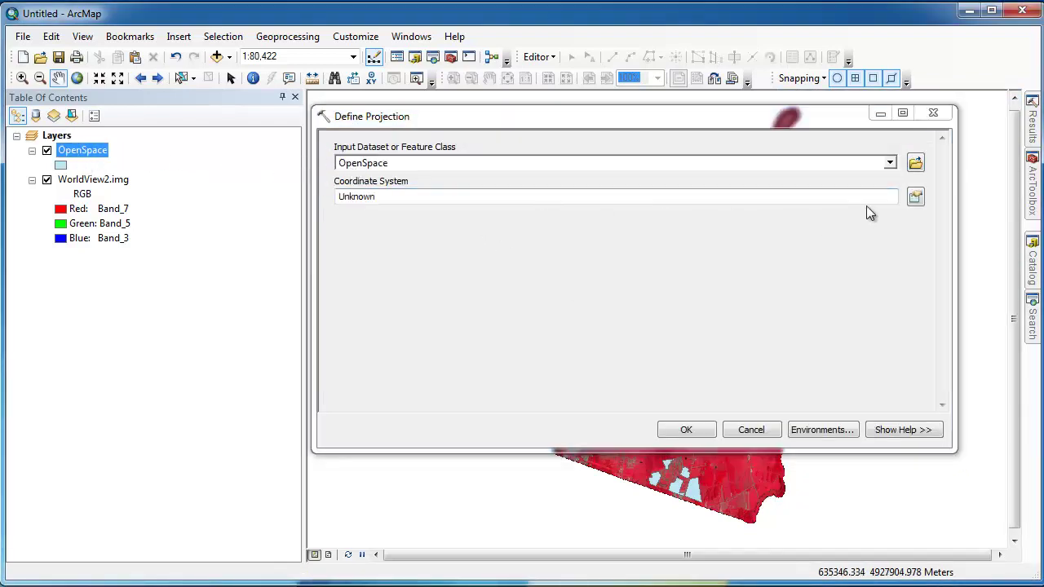
left_click(915, 198)
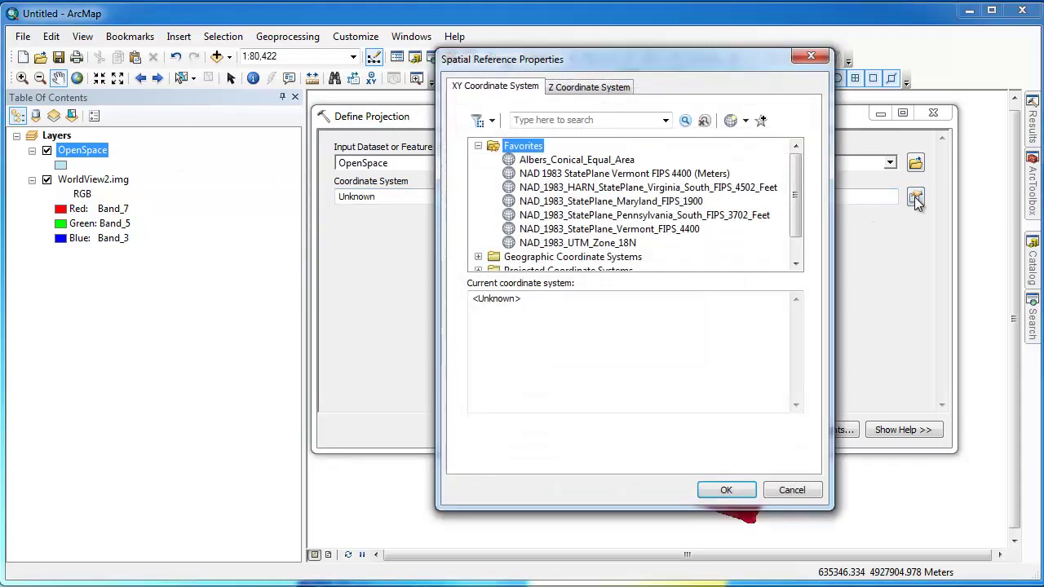
left_click(620, 243)
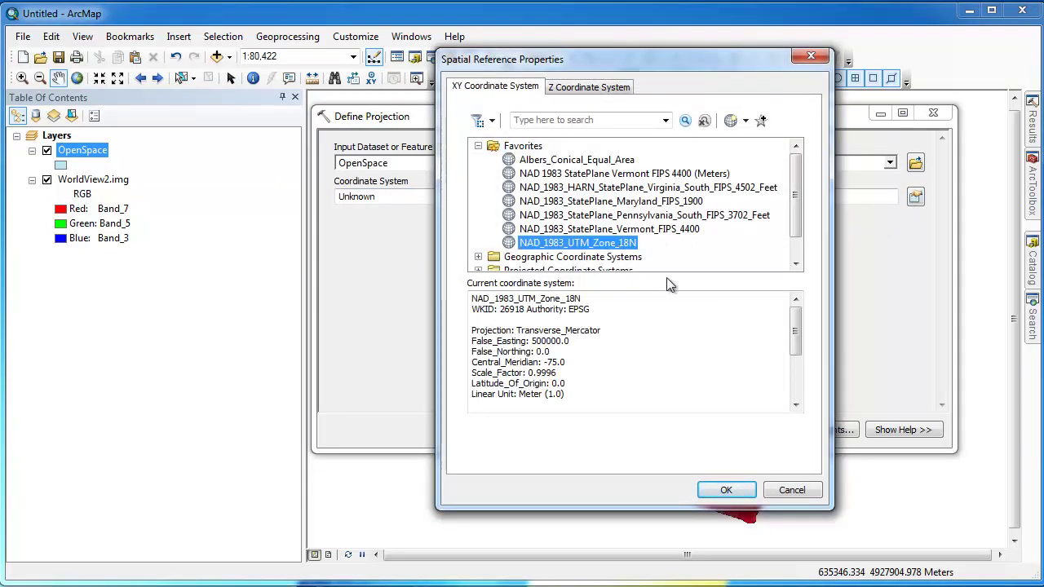
left_click(725, 489)
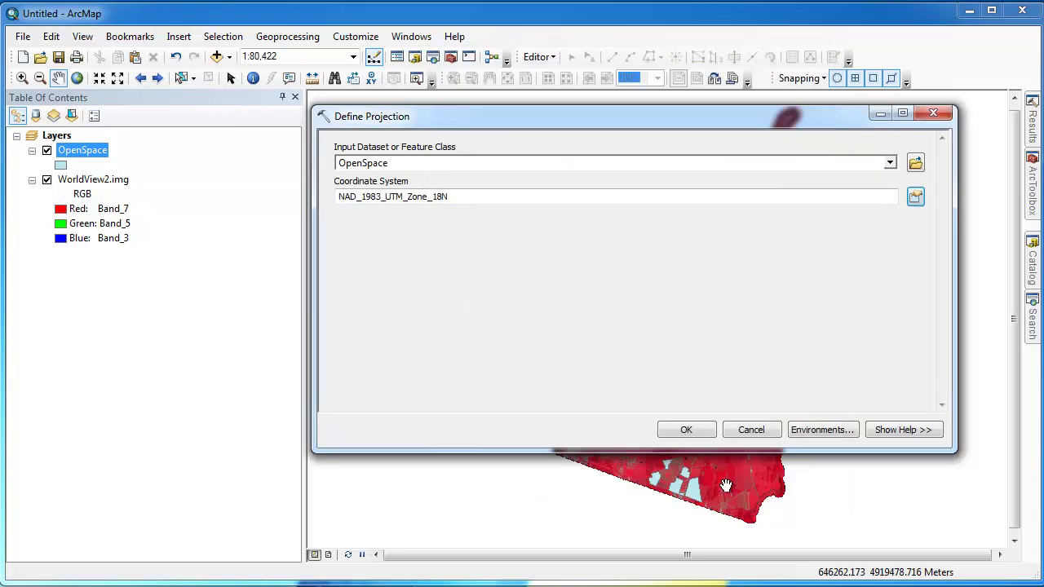
left_click(701, 430)
right_click(80, 153)
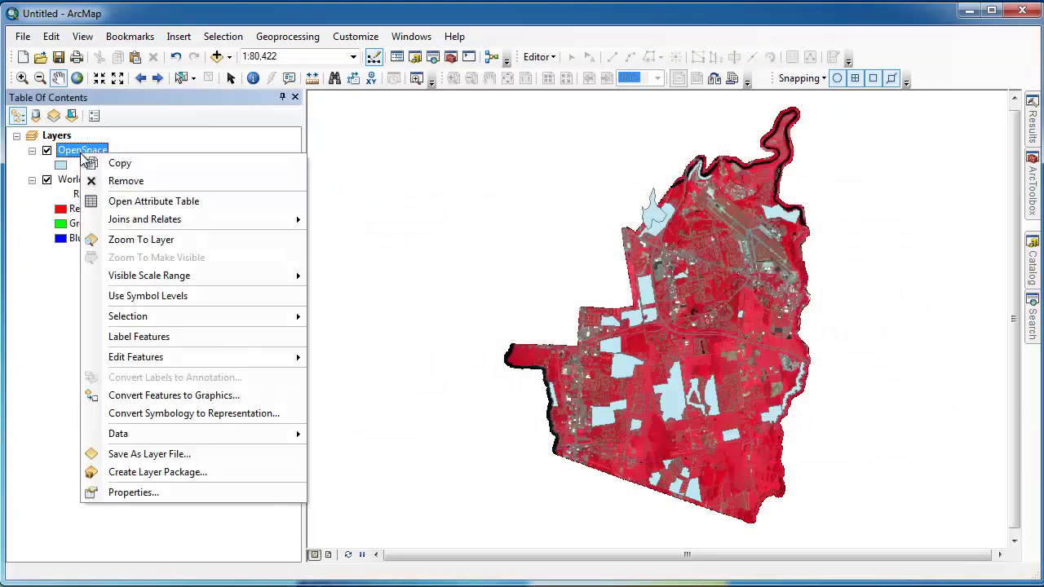
left_click(120, 491)
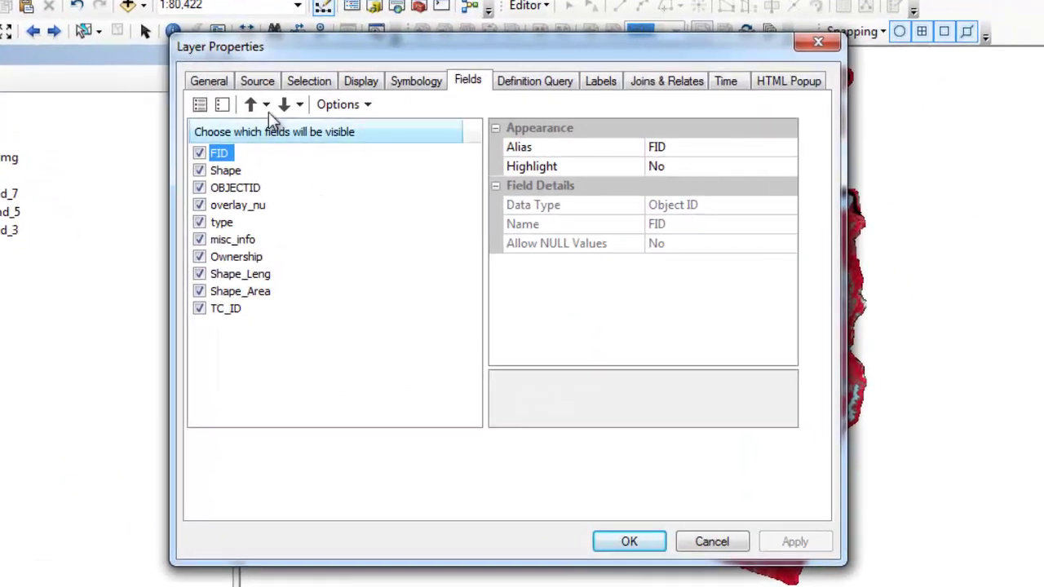
left_click(261, 80)
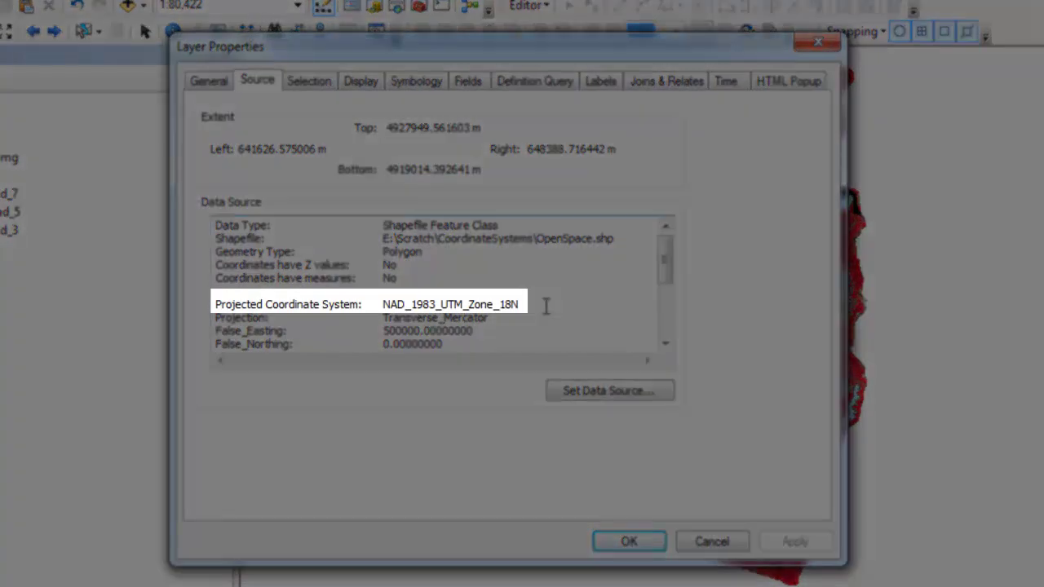
left_click_drag(533, 303, 383, 303)
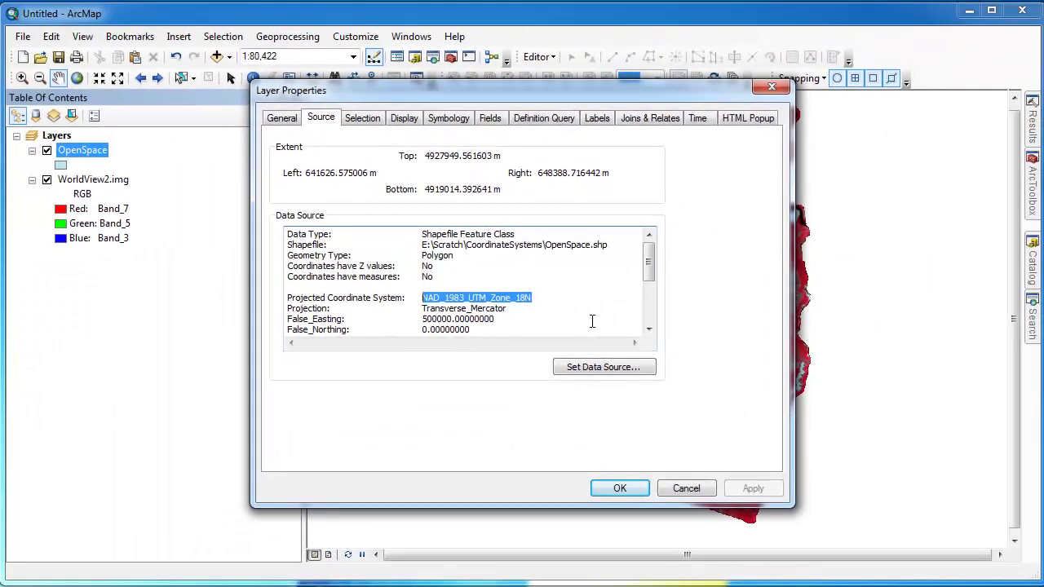
left_click(611, 489)
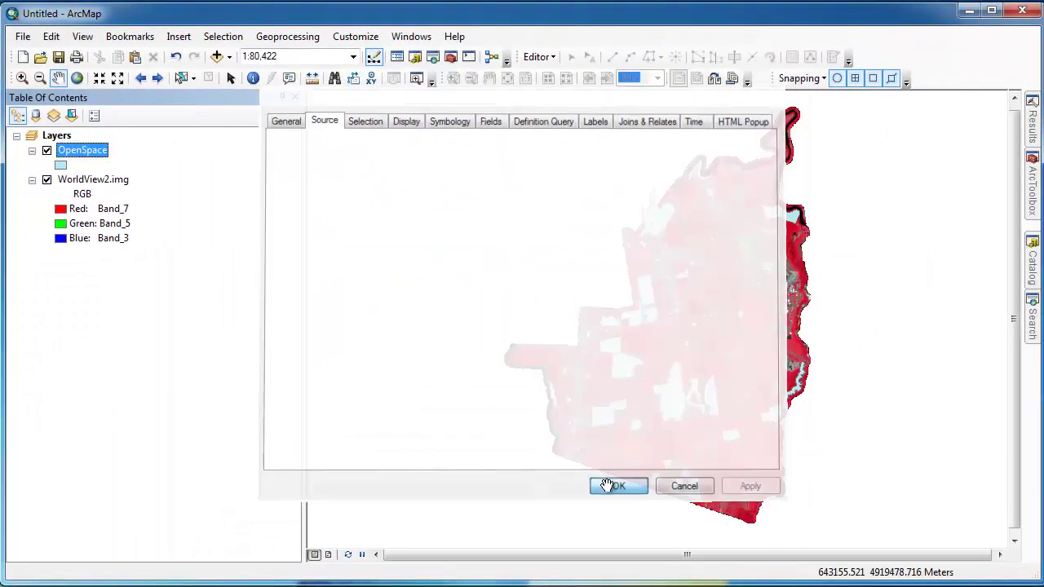
Set the Layers data frame to NAD 1983 StatePlane Vermont FIPS 4400 (Meters) from Favorites.
right_click(60, 136)
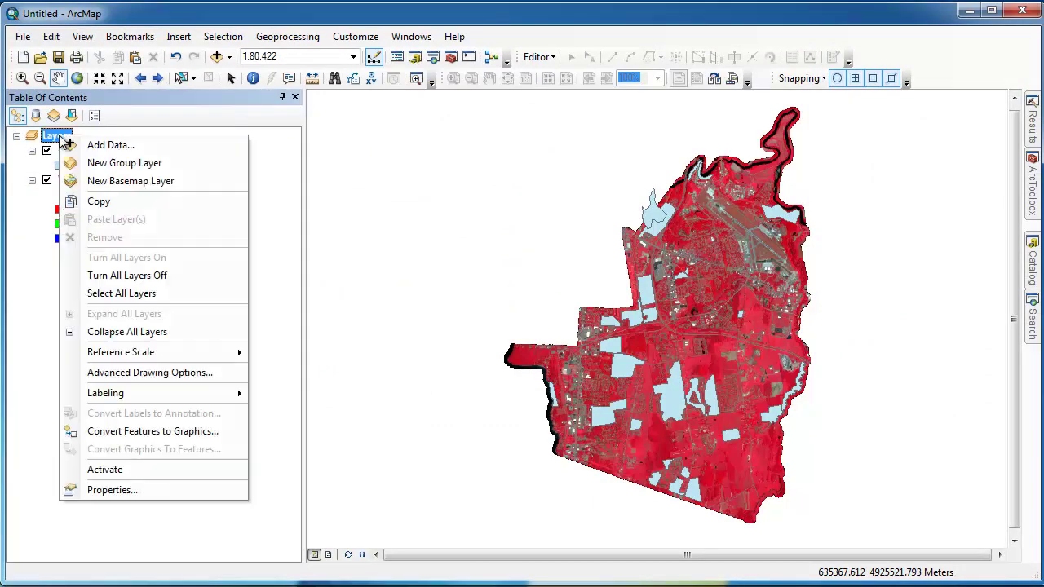
left_click(104, 490)
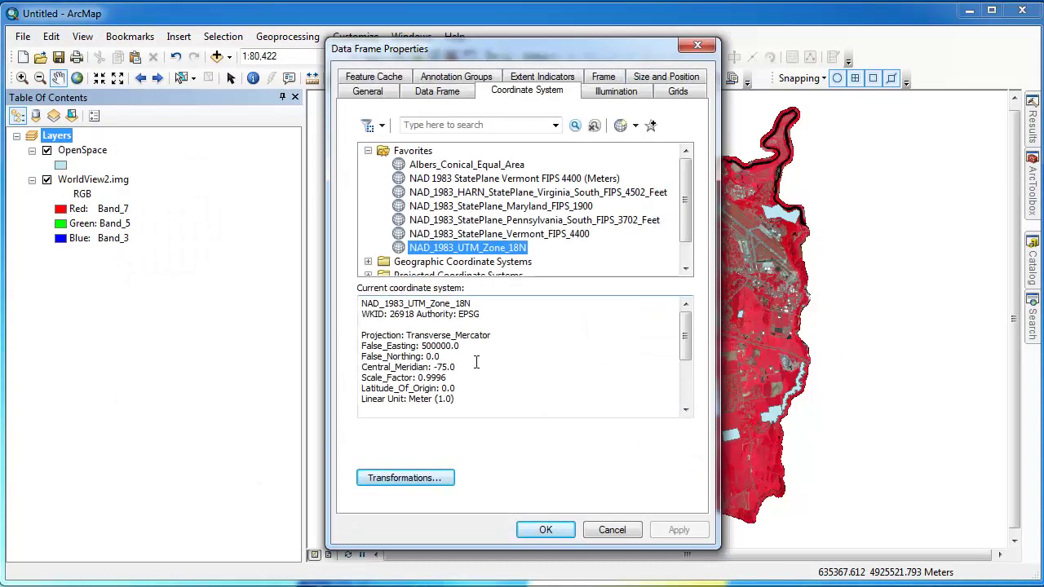
left_click(528, 181)
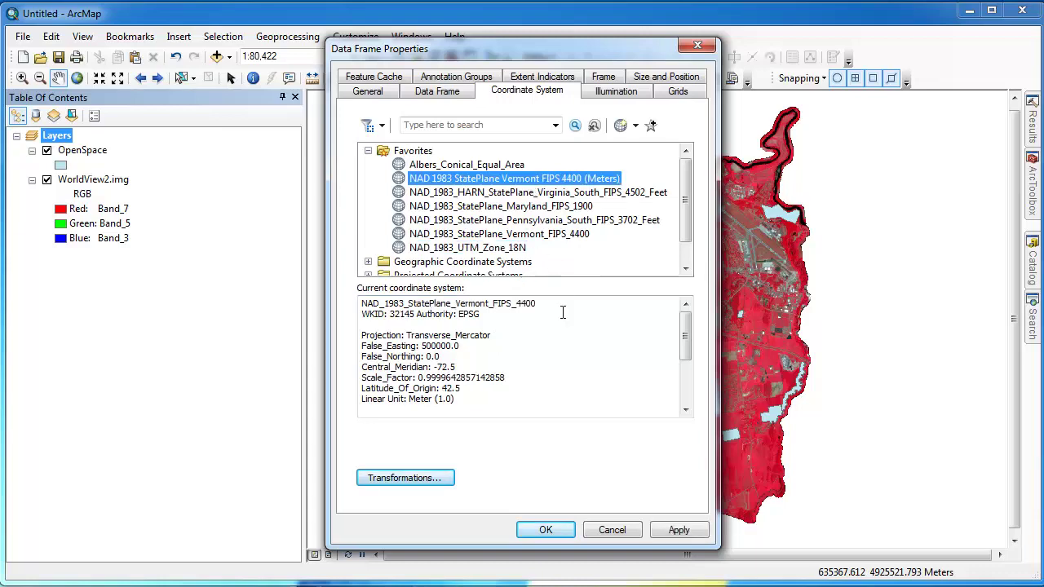
left_click(548, 529)
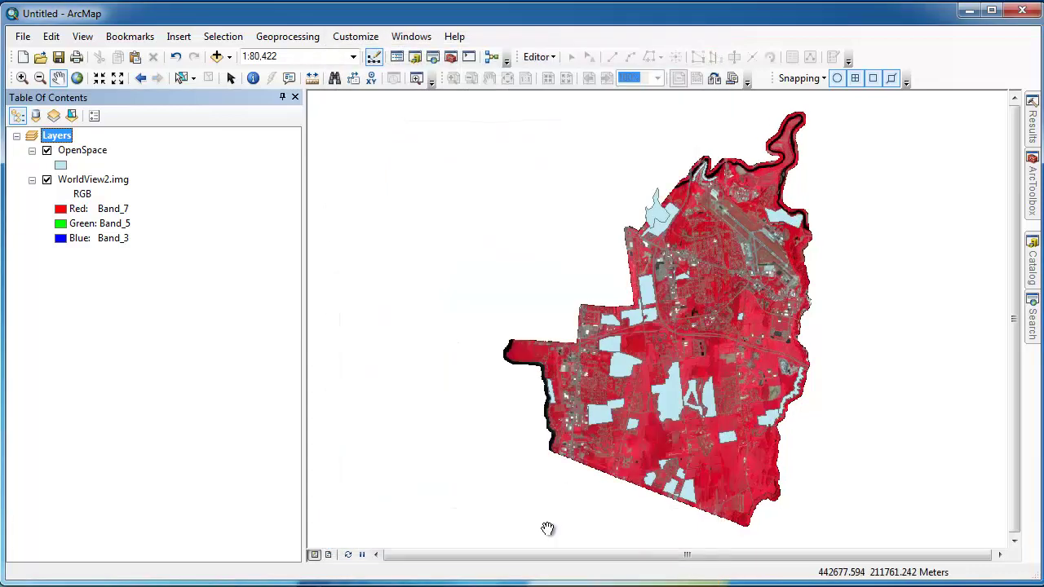